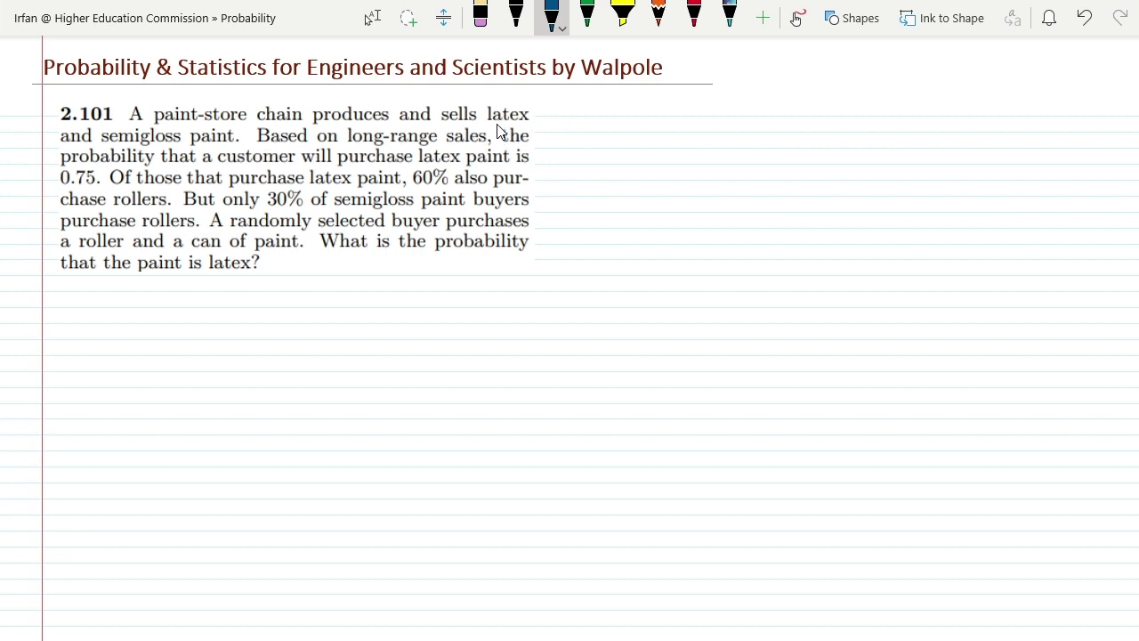
Underline latex and semigloss in blue, then write and underline the 'Given :-' heading.
{"action": "left_click_drag", "start_coordinate": [486, 126], "coordinate": [527, 122]}
{"action": "left_click_drag", "start_coordinate": [106, 144], "coordinate": [158, 139]}
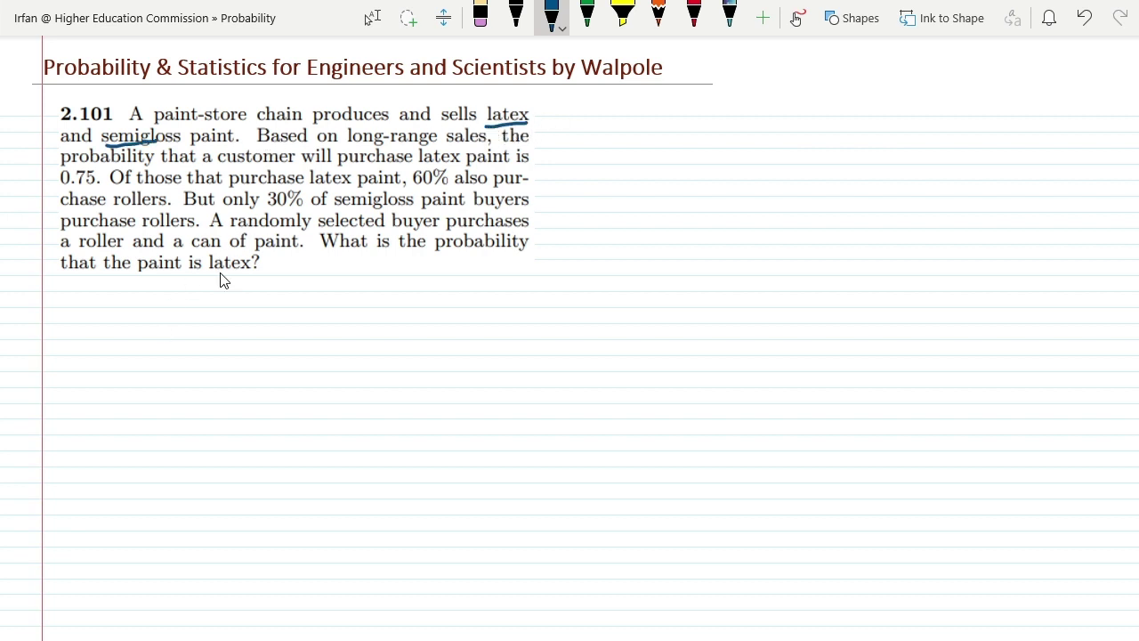
{"action": "mouse_move", "coordinate": [89, 292]}
{"action": "left_mouse_down"}
{"action": "mouse_move", "coordinate": [74, 323]}
{"action": "mouse_move", "coordinate": [88, 340]}
{"action": "mouse_move", "coordinate": [92, 297]}
{"action": "mouse_move", "coordinate": [116, 325]}
{"action": "mouse_move", "coordinate": [154, 306]}
{"action": "mouse_move", "coordinate": [179, 305]}
{"action": "left_mouse_up"}
{"action": "left_click", "coordinate": [94, 291]}
{"action": "left_click", "coordinate": [154, 303]}
{"action": "left_click", "coordinate": [163, 324]}
{"action": "left_click_drag", "start_coordinate": [105, 343], "coordinate": [136, 341]}
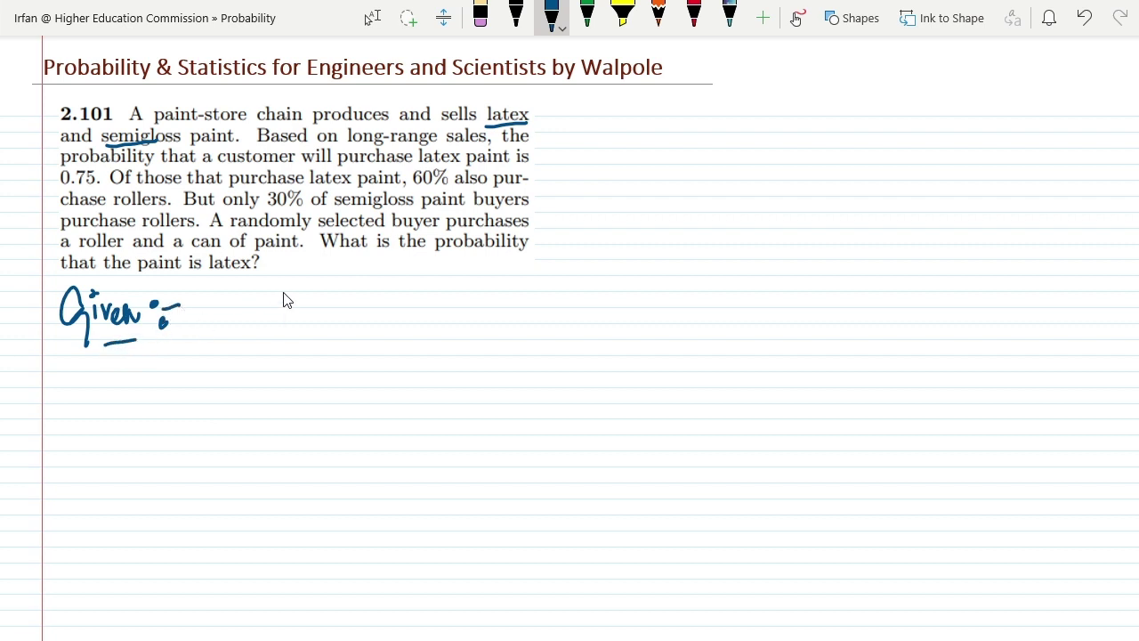
Write the definitions Latex → L and Semigloss → S, then begin 'P[L] ='.
{"action": "left_click_drag", "start_coordinate": [228, 296], "coordinate": [243, 334]}
{"action": "mouse_move", "coordinate": [260, 308]}
{"action": "left_mouse_down"}
{"action": "mouse_move", "coordinate": [267, 332]}
{"action": "mouse_move", "coordinate": [293, 313]}
{"action": "mouse_move", "coordinate": [375, 312]}
{"action": "left_mouse_up"}
{"action": "mouse_move", "coordinate": [244, 339]}
{"action": "left_mouse_down"}
{"action": "mouse_move", "coordinate": [233, 373]}
{"action": "mouse_move", "coordinate": [384, 365]}
{"action": "left_mouse_up"}
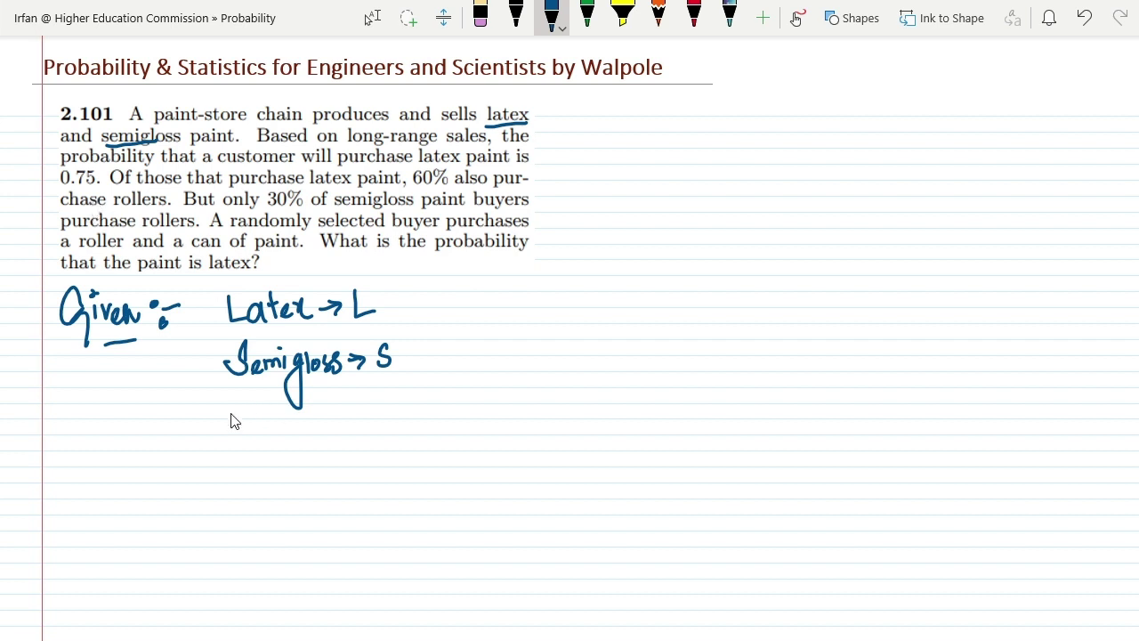
{"action": "mouse_move", "coordinate": [205, 407]}
{"action": "left_mouse_down"}
{"action": "mouse_move", "coordinate": [230, 438]}
{"action": "mouse_move", "coordinate": [252, 405]}
{"action": "mouse_move", "coordinate": [262, 437]}
{"action": "mouse_move", "coordinate": [286, 419]}
{"action": "left_mouse_up"}
{"action": "mouse_move", "coordinate": [273, 431]}
{"action": "left_mouse_down"}
{"action": "mouse_move", "coordinate": [324, 426]}
{"action": "mouse_move", "coordinate": [327, 411]}
{"action": "mouse_move", "coordinate": [336, 424]}
{"action": "mouse_move", "coordinate": [330, 415]}
{"action": "mouse_move", "coordinate": [388, 423]}
{"action": "mouse_move", "coordinate": [380, 416]}
{"action": "mouse_move", "coordinate": [406, 430]}
{"action": "mouse_move", "coordinate": [431, 399]}
{"action": "mouse_move", "coordinate": [433, 428]}
{"action": "mouse_move", "coordinate": [458, 418]}
{"action": "mouse_move", "coordinate": [453, 406]}
{"action": "mouse_move", "coordinate": [468, 430]}
{"action": "left_mouse_up"}
Complete the given line as P[L] = 0.75 → P[L'] = P[S] = 0.25.
{"action": "left_click", "coordinate": [323, 428]}
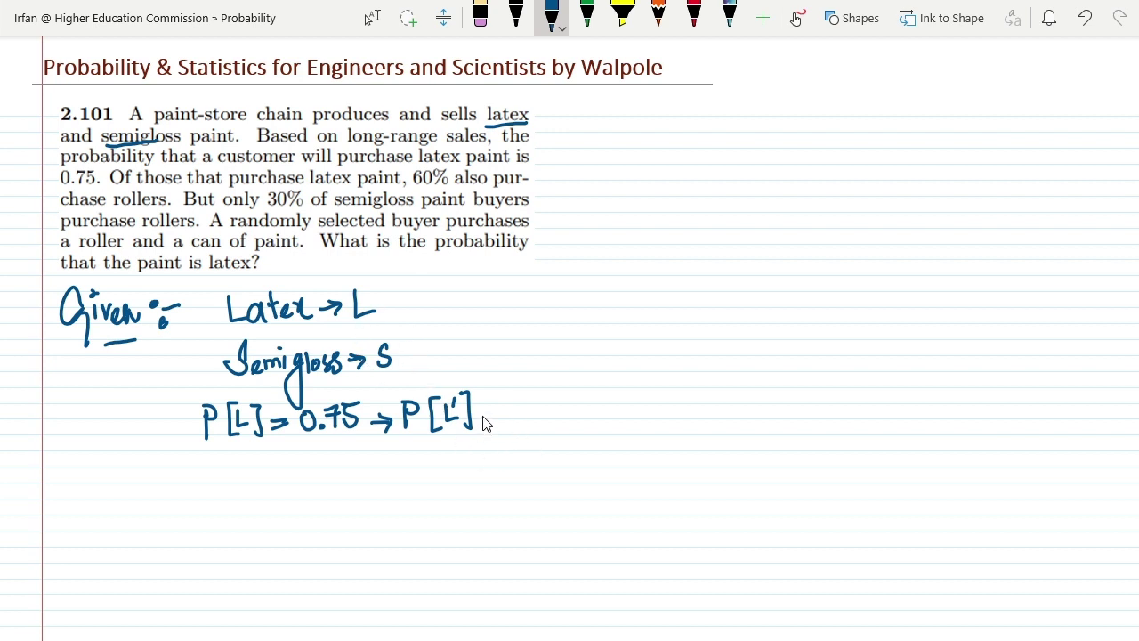
{"action": "left_click_drag", "start_coordinate": [479, 412], "coordinate": [499, 408]}
{"action": "mouse_move", "coordinate": [478, 420]}
{"action": "left_mouse_down"}
{"action": "mouse_move", "coordinate": [517, 401]}
{"action": "mouse_move", "coordinate": [508, 403]}
{"action": "mouse_move", "coordinate": [528, 402]}
{"action": "mouse_move", "coordinate": [536, 416]}
{"action": "mouse_move", "coordinate": [565, 391]}
{"action": "mouse_move", "coordinate": [560, 419]}
{"action": "mouse_move", "coordinate": [592, 401]}
{"action": "left_mouse_up"}
{"action": "mouse_move", "coordinate": [577, 411]}
{"action": "left_mouse_down"}
{"action": "mouse_move", "coordinate": [616, 410]}
{"action": "mouse_move", "coordinate": [614, 394]}
{"action": "mouse_move", "coordinate": [629, 409]}
{"action": "mouse_move", "coordinate": [668, 411]}
{"action": "mouse_move", "coordinate": [681, 387]}
{"action": "left_mouse_up"}
{"action": "left_click", "coordinate": [630, 410]}
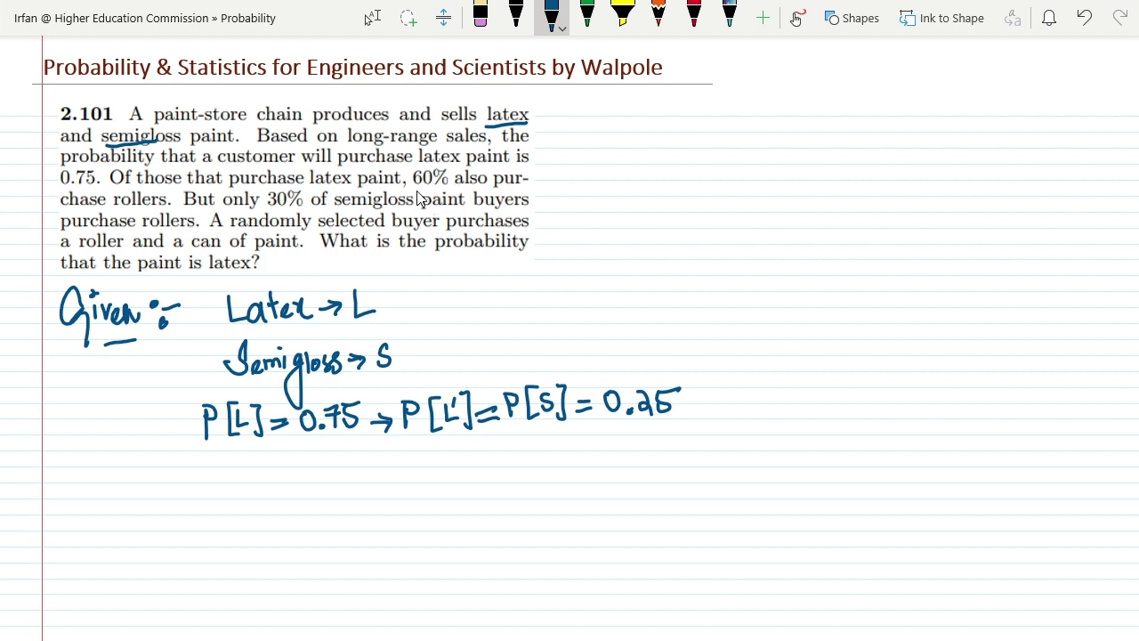
Underline 60% and latex in the problem, then start the next given probability.
{"action": "left_click_drag", "start_coordinate": [414, 188], "coordinate": [447, 185]}
{"action": "left_click_drag", "start_coordinate": [322, 190], "coordinate": [349, 187]}
{"action": "mouse_move", "coordinate": [204, 460]}
{"action": "left_mouse_down"}
{"action": "mouse_move", "coordinate": [205, 486]}
{"action": "mouse_move", "coordinate": [205, 473]}
{"action": "mouse_move", "coordinate": [262, 485]}
{"action": "mouse_move", "coordinate": [274, 468]}
{"action": "mouse_move", "coordinate": [288, 484]}
{"action": "left_mouse_up"}
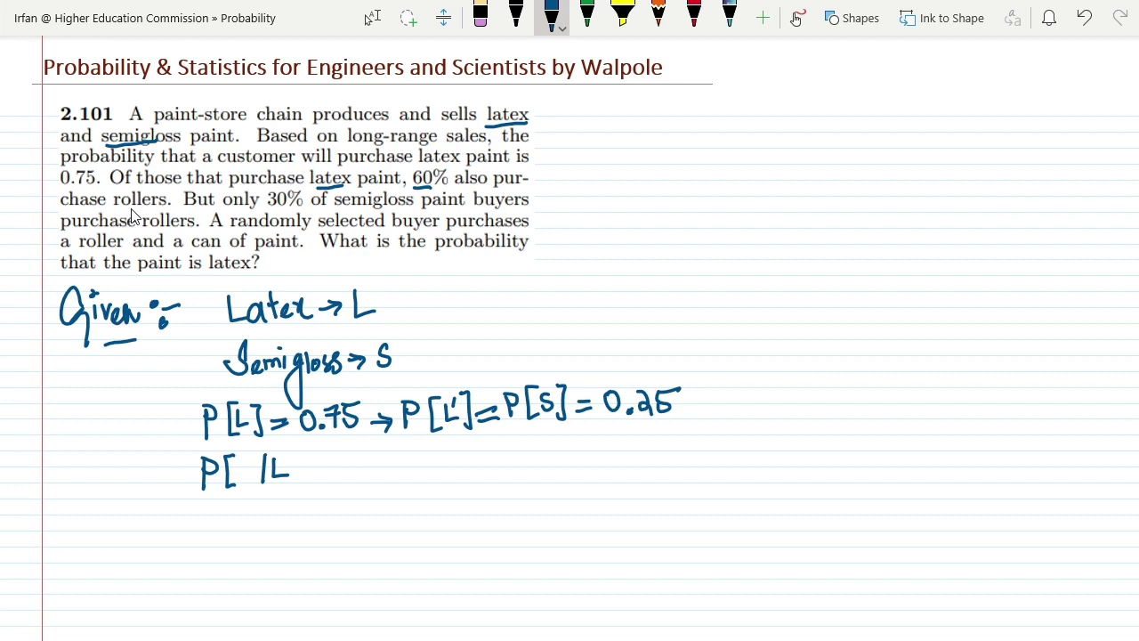
Write P[R/L] = 0.6, P[R/S] = 0.3 and start the required-probability line below.
{"action": "mouse_move", "coordinate": [240, 459]}
{"action": "left_mouse_down"}
{"action": "mouse_move", "coordinate": [242, 485]}
{"action": "mouse_move", "coordinate": [299, 452]}
{"action": "mouse_move", "coordinate": [289, 485]}
{"action": "mouse_move", "coordinate": [324, 464]}
{"action": "left_mouse_up"}
{"action": "mouse_move", "coordinate": [311, 476]}
{"action": "left_mouse_down"}
{"action": "mouse_move", "coordinate": [354, 477]}
{"action": "mouse_move", "coordinate": [350, 461]}
{"action": "mouse_move", "coordinate": [380, 469]}
{"action": "left_mouse_up"}
{"action": "left_click", "coordinate": [362, 480]}
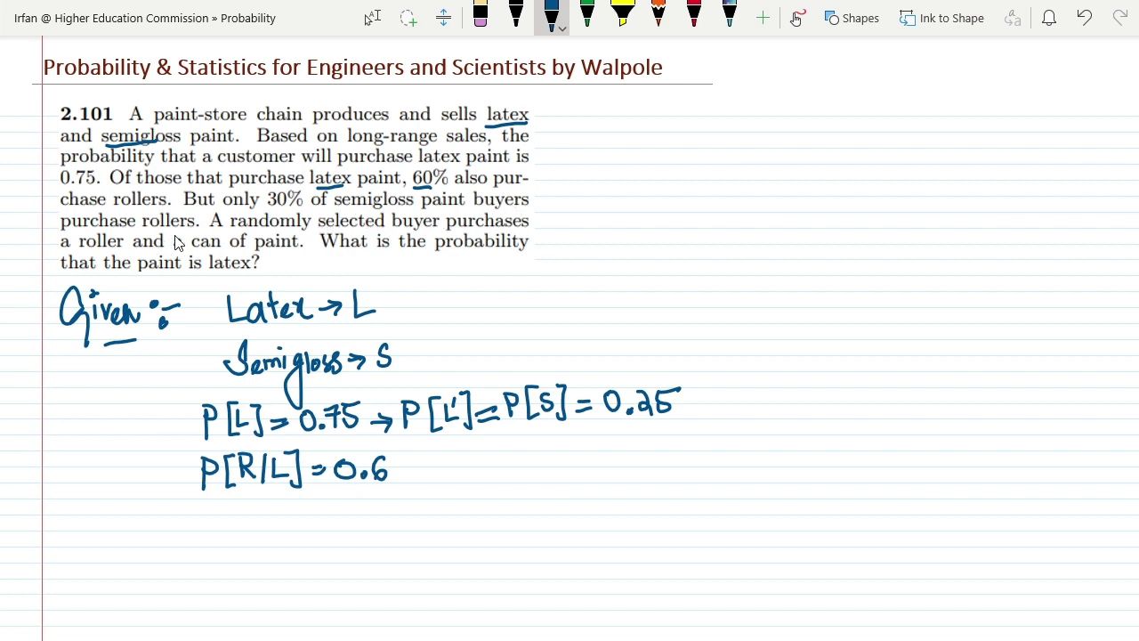
{"action": "left_click_drag", "start_coordinate": [424, 478], "coordinate": [415, 493]}
{"action": "left_click_drag", "start_coordinate": [437, 455], "coordinate": [437, 483]}
{"action": "mouse_move", "coordinate": [437, 454]}
{"action": "left_mouse_down"}
{"action": "mouse_move", "coordinate": [440, 468]}
{"action": "mouse_move", "coordinate": [458, 458]}
{"action": "mouse_move", "coordinate": [492, 488]}
{"action": "mouse_move", "coordinate": [505, 471]}
{"action": "mouse_move", "coordinate": [523, 485]}
{"action": "mouse_move", "coordinate": [550, 459]}
{"action": "mouse_move", "coordinate": [577, 471]}
{"action": "mouse_move", "coordinate": [568, 452]}
{"action": "mouse_move", "coordinate": [598, 474]}
{"action": "left_mouse_up"}
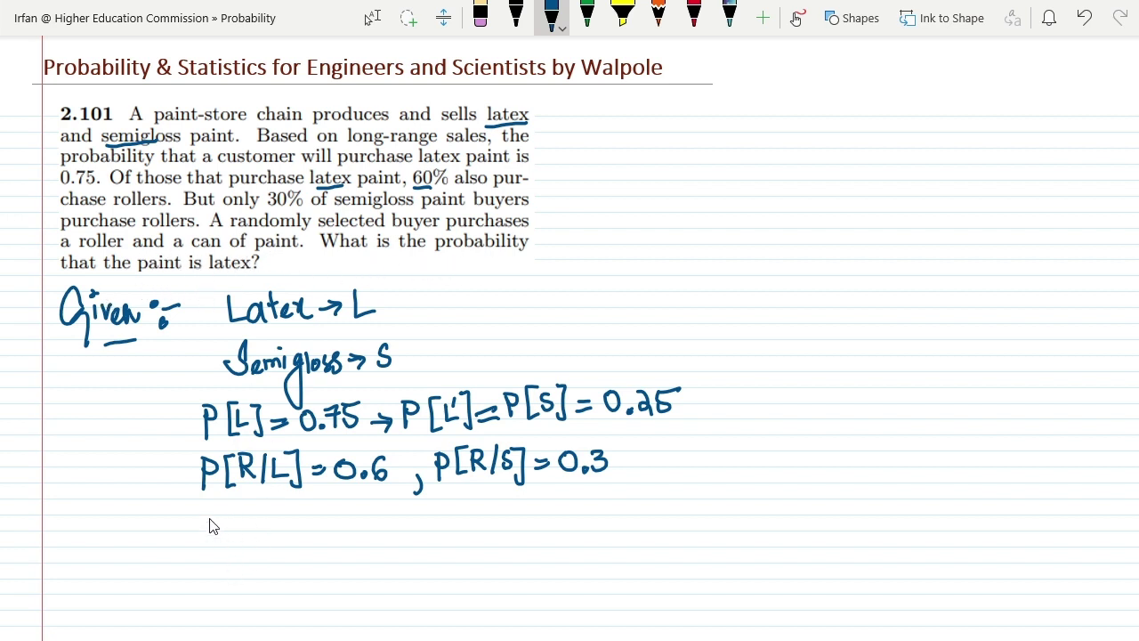
{"action": "mouse_move", "coordinate": [206, 513]}
{"action": "left_mouse_down"}
{"action": "mouse_move", "coordinate": [231, 537]}
{"action": "mouse_move", "coordinate": [242, 537]}
{"action": "mouse_move", "coordinate": [271, 509]}
{"action": "mouse_move", "coordinate": [281, 539]}
{"action": "left_mouse_up"}
Finish P[L/R] = ? and write an underlined black 'Sol:-' heading beside the problem.
{"action": "mouse_move", "coordinate": [282, 515]}
{"action": "left_mouse_down"}
{"action": "mouse_move", "coordinate": [296, 540]}
{"action": "mouse_move", "coordinate": [312, 509]}
{"action": "mouse_move", "coordinate": [304, 536]}
{"action": "mouse_move", "coordinate": [335, 520]}
{"action": "left_mouse_up"}
{"action": "left_click_drag", "start_coordinate": [318, 530], "coordinate": [350, 529]}
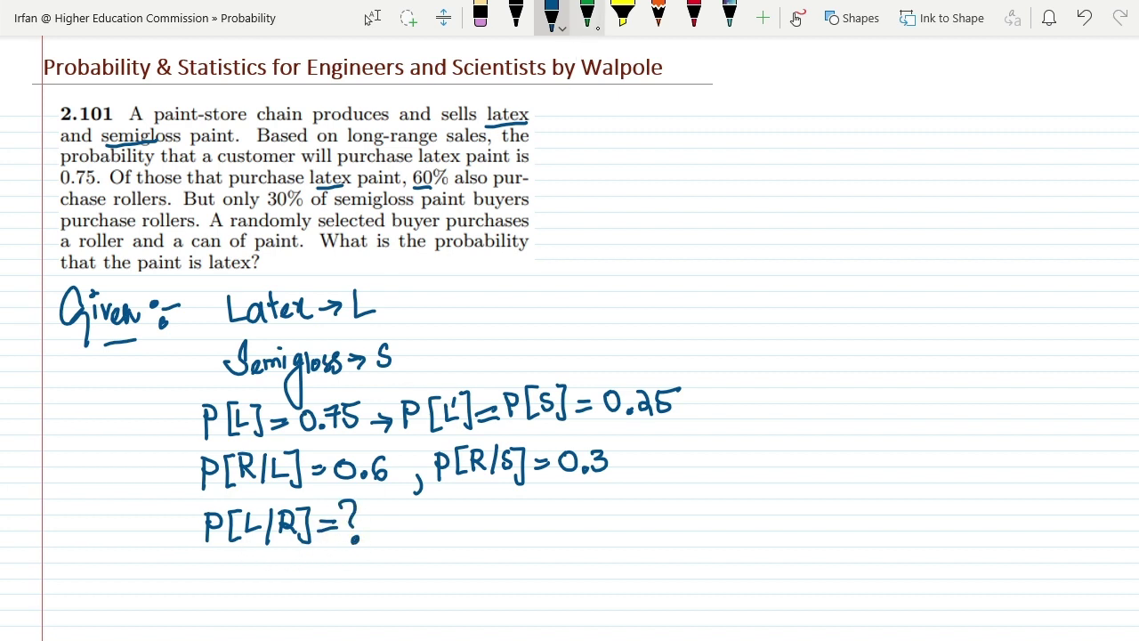
{"action": "left_click", "coordinate": [516, 14]}
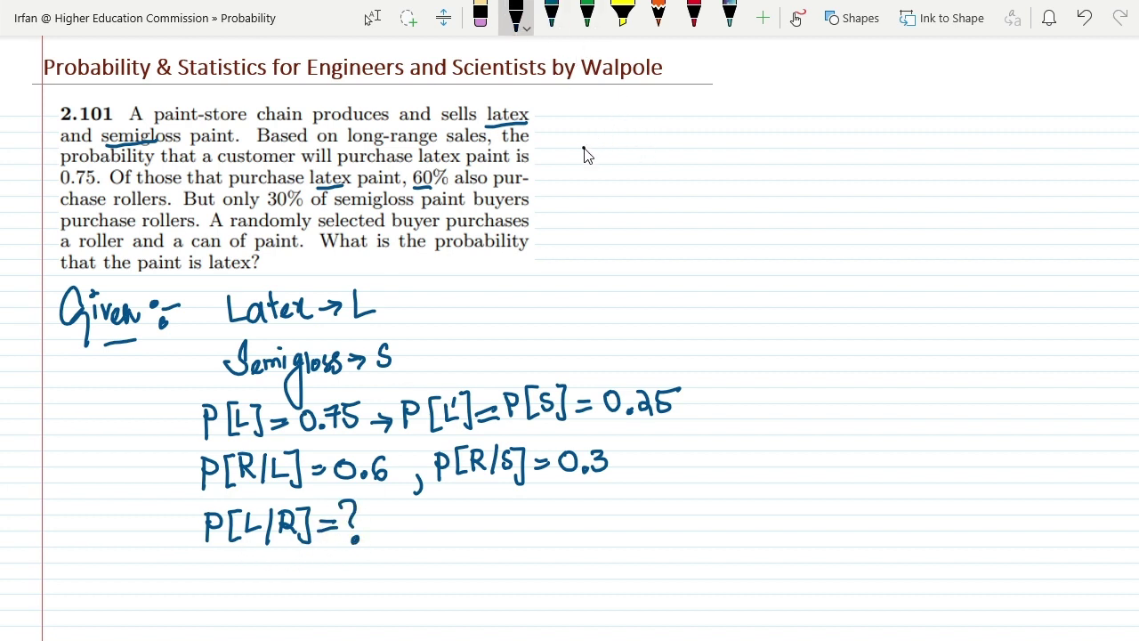
{"action": "mouse_move", "coordinate": [582, 153]}
{"action": "left_mouse_down"}
{"action": "mouse_move", "coordinate": [609, 99]}
{"action": "mouse_move", "coordinate": [605, 128]}
{"action": "mouse_move", "coordinate": [586, 128]}
{"action": "mouse_move", "coordinate": [636, 132]}
{"action": "mouse_move", "coordinate": [649, 117]}
{"action": "mouse_move", "coordinate": [648, 133]}
{"action": "mouse_move", "coordinate": [664, 127]}
{"action": "mouse_move", "coordinate": [626, 148]}
{"action": "left_mouse_up"}
{"action": "left_click", "coordinate": [649, 132]}
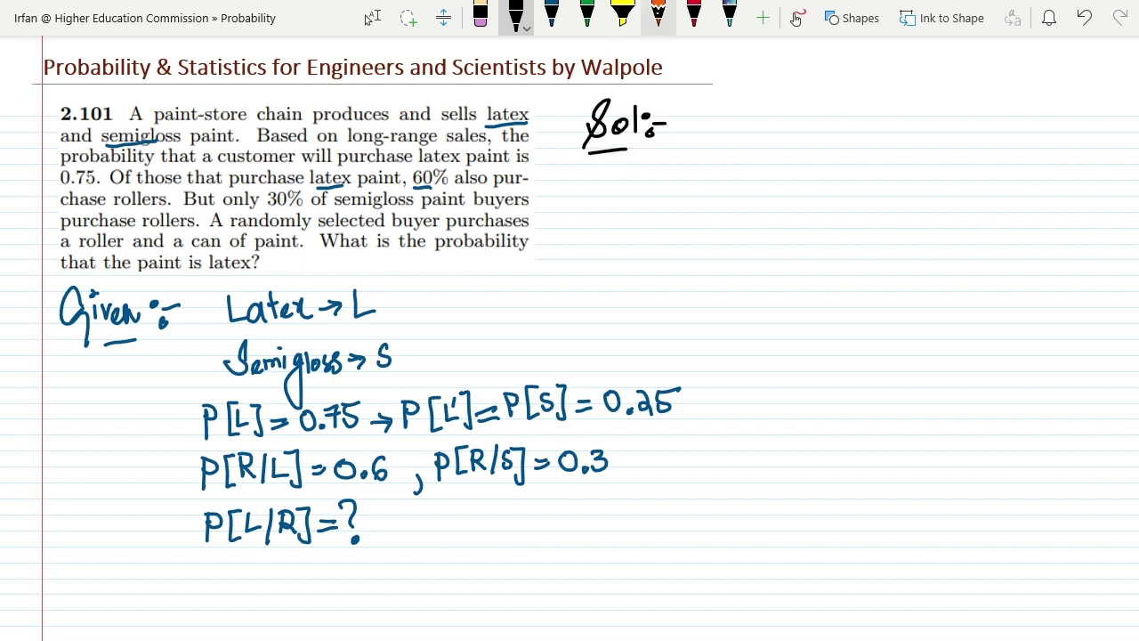
In red, box P[L/R] = ? and label it 'Req:' with an arrow.
{"action": "left_click", "coordinate": [693, 15]}
{"action": "mouse_move", "coordinate": [189, 503]}
{"action": "left_mouse_down"}
{"action": "mouse_move", "coordinate": [350, 489]}
{"action": "mouse_move", "coordinate": [367, 501]}
{"action": "mouse_move", "coordinate": [374, 547]}
{"action": "mouse_move", "coordinate": [213, 556]}
{"action": "mouse_move", "coordinate": [194, 553]}
{"action": "mouse_move", "coordinate": [190, 516]}
{"action": "mouse_move", "coordinate": [169, 533]}
{"action": "left_mouse_up"}
{"action": "mouse_move", "coordinate": [73, 499]}
{"action": "left_mouse_down"}
{"action": "mouse_move", "coordinate": [80, 529]}
{"action": "mouse_move", "coordinate": [114, 526]}
{"action": "mouse_move", "coordinate": [138, 550]}
{"action": "left_mouse_up"}
{"action": "left_click", "coordinate": [128, 509]}
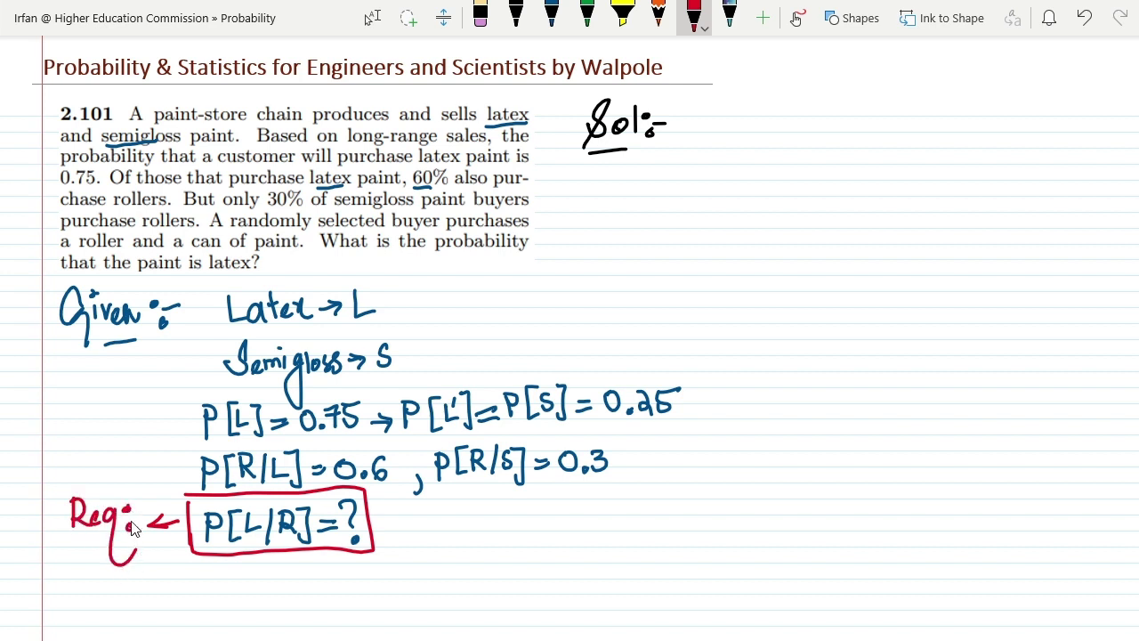
{"action": "left_click", "coordinate": [130, 525]}
{"action": "left_click", "coordinate": [516, 16]}
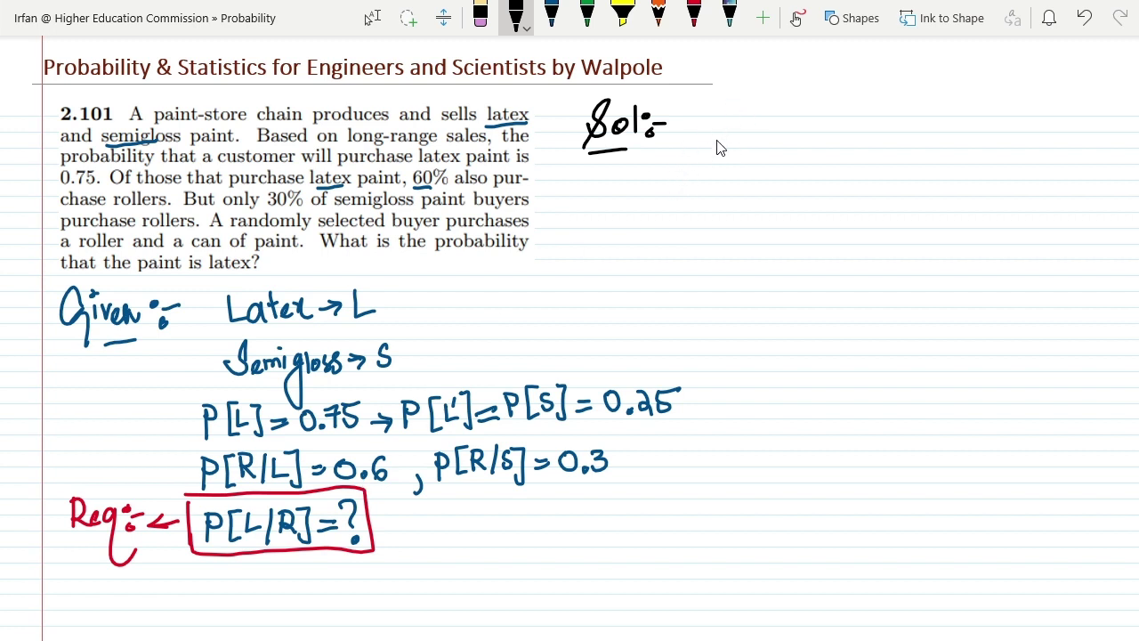
Write P[L/R] = P[R|L]P[L] / P[R] under Sol and begin P[R] below.
{"action": "mouse_move", "coordinate": [612, 173]}
{"action": "left_mouse_down"}
{"action": "mouse_move", "coordinate": [611, 207]}
{"action": "mouse_move", "coordinate": [620, 175]}
{"action": "mouse_move", "coordinate": [613, 188]}
{"action": "mouse_move", "coordinate": [637, 172]}
{"action": "mouse_move", "coordinate": [646, 211]}
{"action": "mouse_move", "coordinate": [674, 175]}
{"action": "mouse_move", "coordinate": [673, 211]}
{"action": "mouse_move", "coordinate": [683, 183]}
{"action": "mouse_move", "coordinate": [683, 198]}
{"action": "mouse_move", "coordinate": [695, 187]}
{"action": "mouse_move", "coordinate": [685, 199]}
{"action": "mouse_move", "coordinate": [700, 203]}
{"action": "mouse_move", "coordinate": [709, 175]}
{"action": "mouse_move", "coordinate": [709, 207]}
{"action": "mouse_move", "coordinate": [769, 190]}
{"action": "left_mouse_up"}
{"action": "mouse_move", "coordinate": [790, 169]}
{"action": "left_mouse_down"}
{"action": "mouse_move", "coordinate": [793, 202]}
{"action": "mouse_move", "coordinate": [810, 171]}
{"action": "mouse_move", "coordinate": [830, 194]}
{"action": "mouse_move", "coordinate": [864, 176]}
{"action": "mouse_move", "coordinate": [854, 199]}
{"action": "mouse_move", "coordinate": [882, 173]}
{"action": "mouse_move", "coordinate": [885, 197]}
{"action": "mouse_move", "coordinate": [891, 173]}
{"action": "mouse_move", "coordinate": [885, 182]}
{"action": "mouse_move", "coordinate": [911, 167]}
{"action": "mouse_move", "coordinate": [910, 201]}
{"action": "mouse_move", "coordinate": [930, 187]}
{"action": "mouse_move", "coordinate": [932, 165]}
{"action": "mouse_move", "coordinate": [934, 198]}
{"action": "left_mouse_up"}
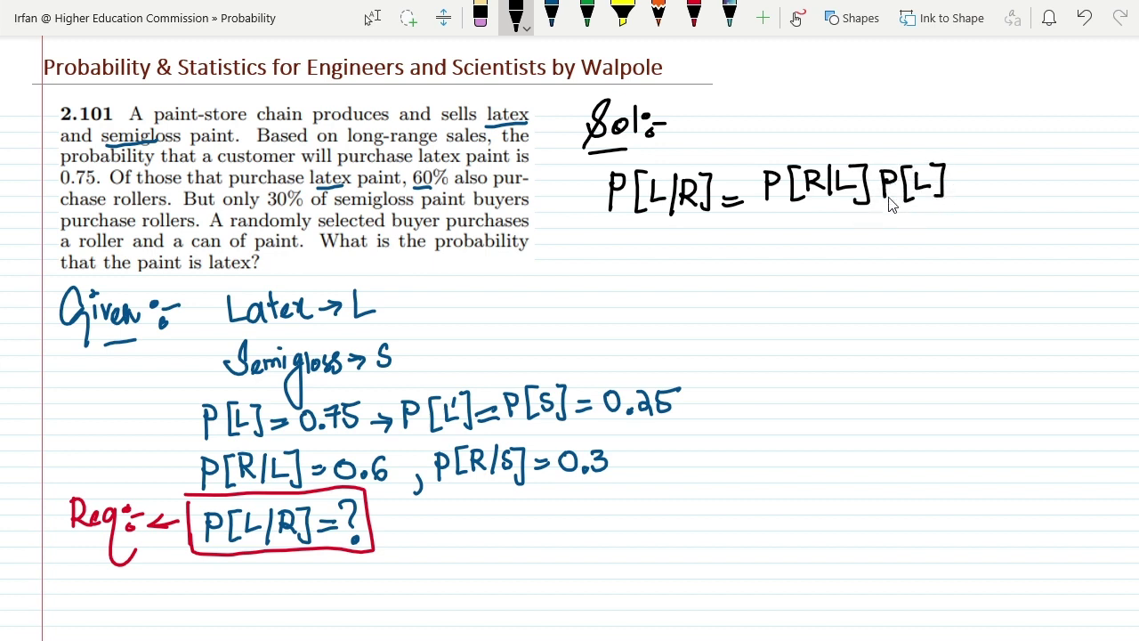
{"action": "left_click_drag", "start_coordinate": [753, 222], "coordinate": [934, 212]}
{"action": "mouse_move", "coordinate": [819, 229]}
{"action": "left_mouse_down"}
{"action": "mouse_move", "coordinate": [819, 260]}
{"action": "mouse_move", "coordinate": [820, 248]}
{"action": "mouse_move", "coordinate": [849, 244]}
{"action": "mouse_move", "coordinate": [863, 258]}
{"action": "left_mouse_up"}
{"action": "mouse_move", "coordinate": [864, 230]}
{"action": "left_mouse_down"}
{"action": "mouse_move", "coordinate": [885, 260]}
{"action": "mouse_move", "coordinate": [891, 230]}
{"action": "left_mouse_up"}
{"action": "left_click_drag", "start_coordinate": [892, 230], "coordinate": [890, 258]}
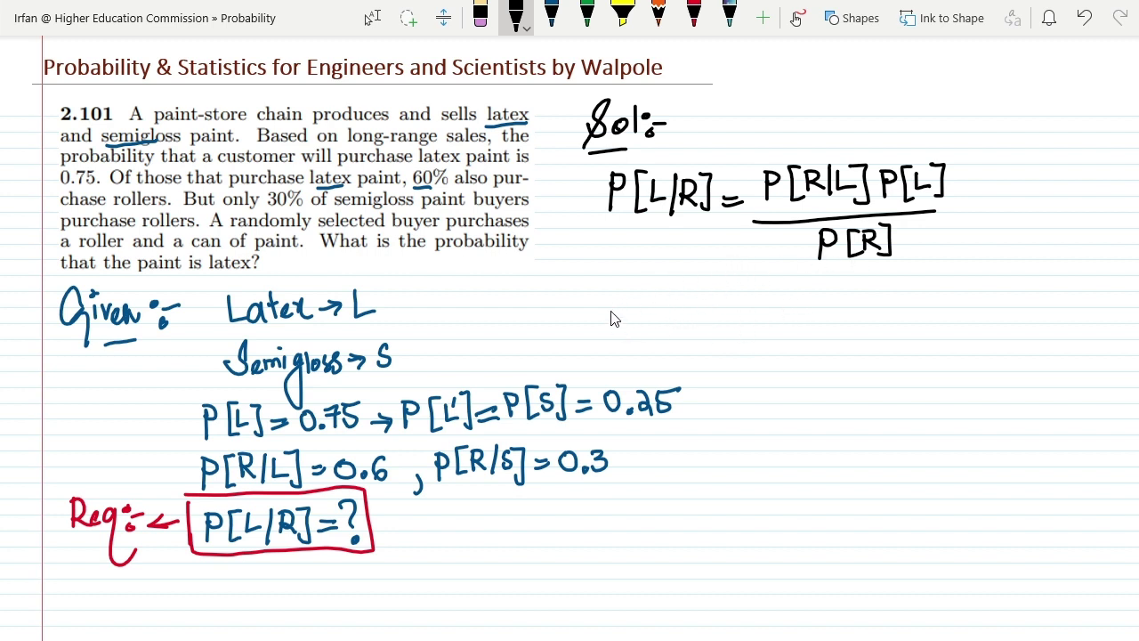
{"action": "mouse_move", "coordinate": [600, 285]}
{"action": "left_mouse_down"}
{"action": "mouse_move", "coordinate": [635, 281]}
{"action": "mouse_move", "coordinate": [624, 285]}
{"action": "mouse_move", "coordinate": [627, 313]}
{"action": "mouse_move", "coordinate": [648, 279]}
{"action": "mouse_move", "coordinate": [642, 308]}
{"action": "mouse_move", "coordinate": [695, 302]}
{"action": "mouse_move", "coordinate": [727, 278]}
{"action": "mouse_move", "coordinate": [747, 309]}
{"action": "left_mouse_up"}
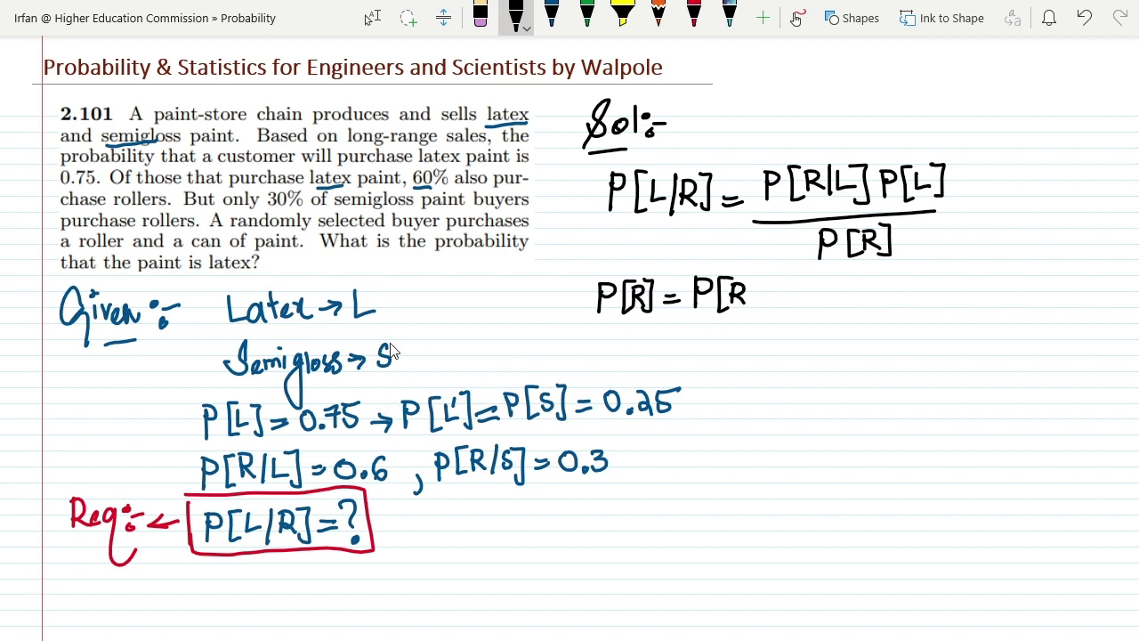
Tick the L and S definitions and write P[R] = P[R|L]P[L] + P[R/S]P[S].
{"action": "left_click_drag", "start_coordinate": [368, 295], "coordinate": [393, 281]}
{"action": "left_click_drag", "start_coordinate": [398, 345], "coordinate": [420, 336]}
{"action": "left_click_drag", "start_coordinate": [754, 283], "coordinate": [755, 307]}
{"action": "mouse_move", "coordinate": [770, 282]}
{"action": "left_mouse_down"}
{"action": "mouse_move", "coordinate": [783, 311]}
{"action": "mouse_move", "coordinate": [804, 312]}
{"action": "mouse_move", "coordinate": [825, 283]}
{"action": "mouse_move", "coordinate": [840, 313]}
{"action": "mouse_move", "coordinate": [880, 298]}
{"action": "mouse_move", "coordinate": [874, 309]}
{"action": "mouse_move", "coordinate": [890, 308]}
{"action": "mouse_move", "coordinate": [891, 297]}
{"action": "mouse_move", "coordinate": [920, 311]}
{"action": "mouse_move", "coordinate": [957, 306]}
{"action": "mouse_move", "coordinate": [962, 319]}
{"action": "mouse_move", "coordinate": [1001, 297]}
{"action": "mouse_move", "coordinate": [1034, 311]}
{"action": "left_mouse_up"}
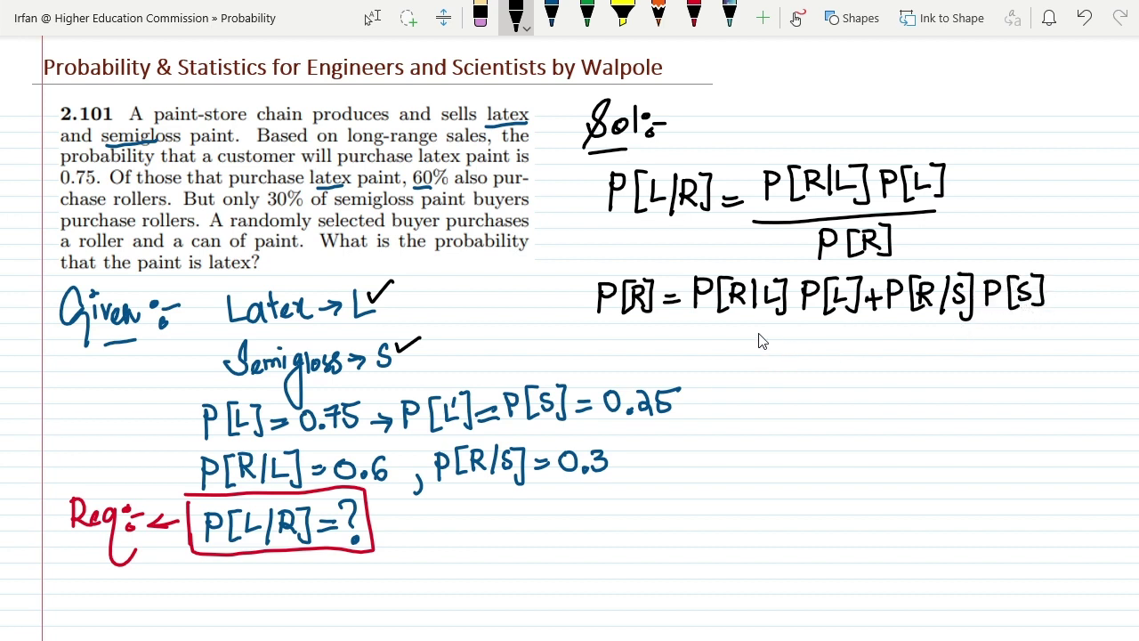